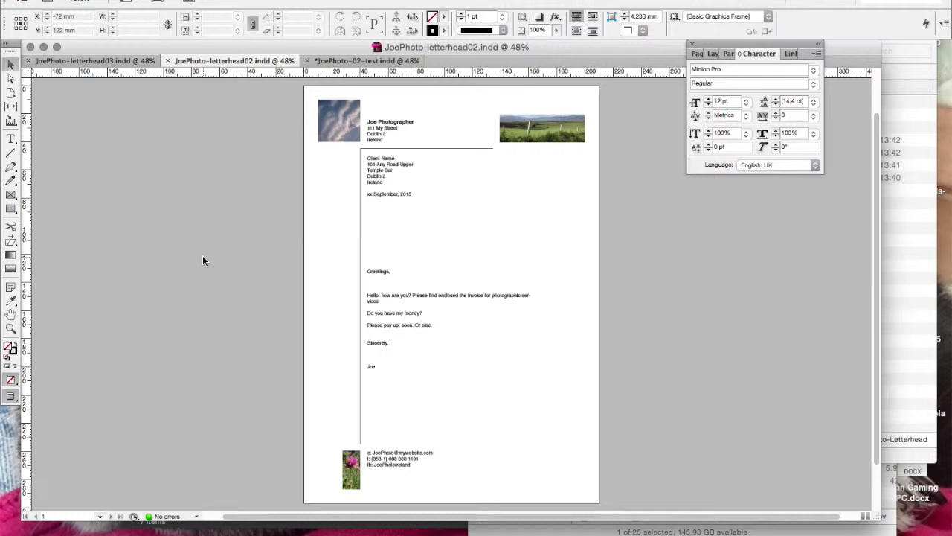
Step: Select the letterhead's photo frames and body text frame in turn to examine them, and clear the selection
click(413, 193)
click(557, 170)
click(566, 127)
click(345, 126)
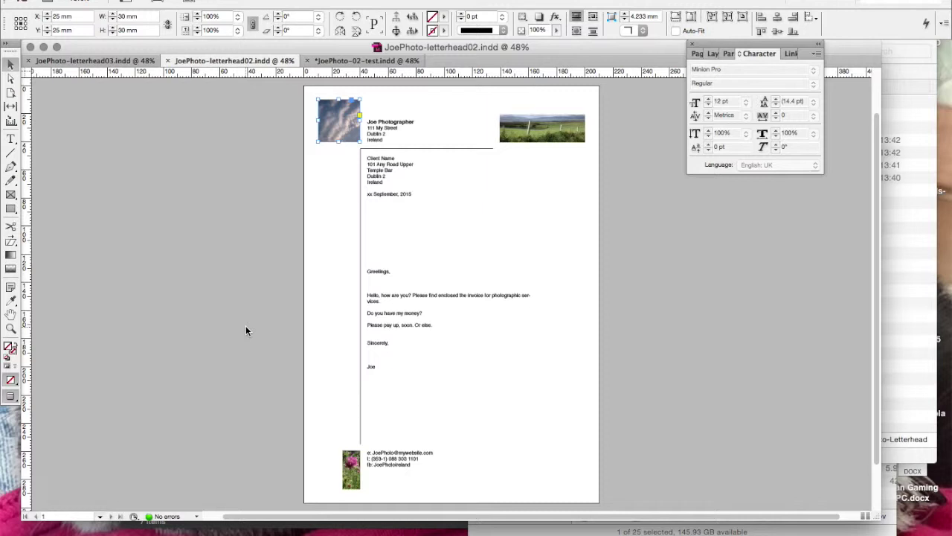
click(445, 228)
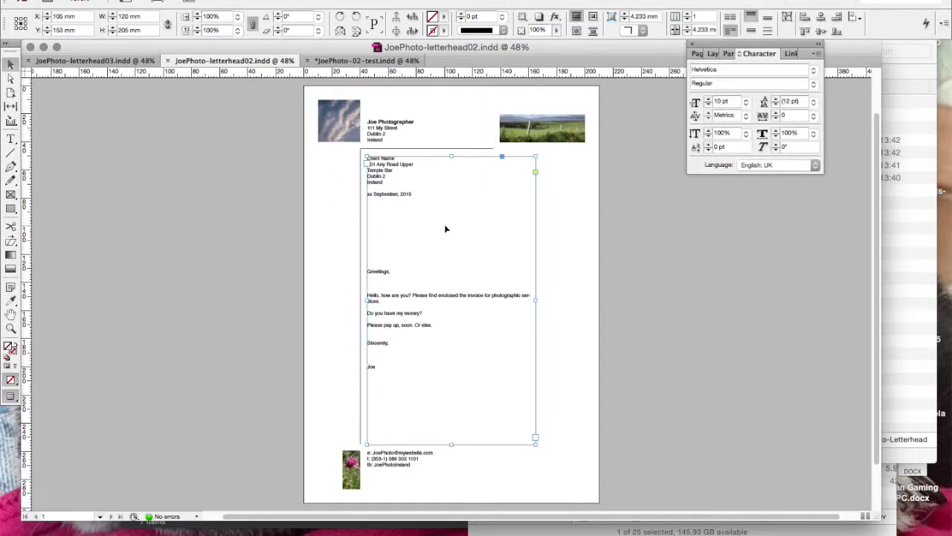
click(200, 261)
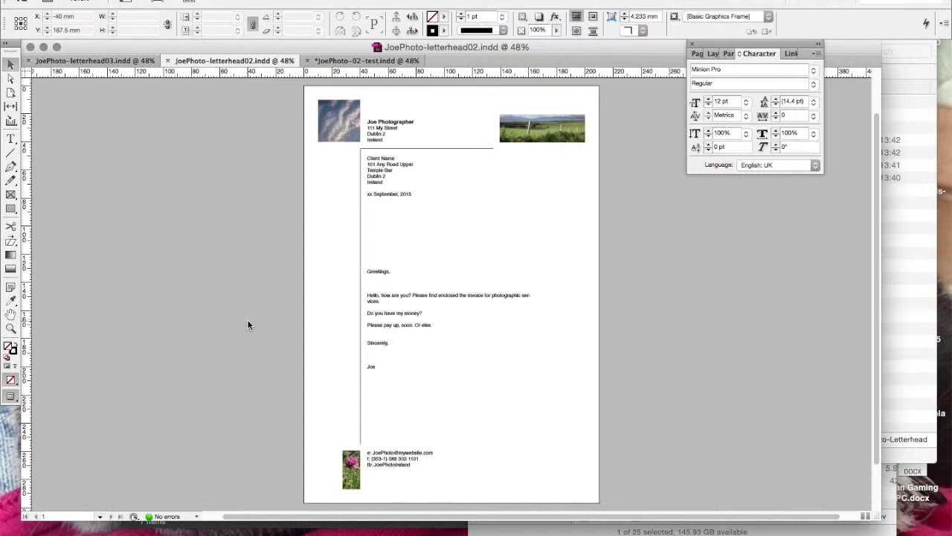
Step: Toggle the page between Preview and Normal view to examine its guides, margins and frame edges, ending in Normal view
key(w)
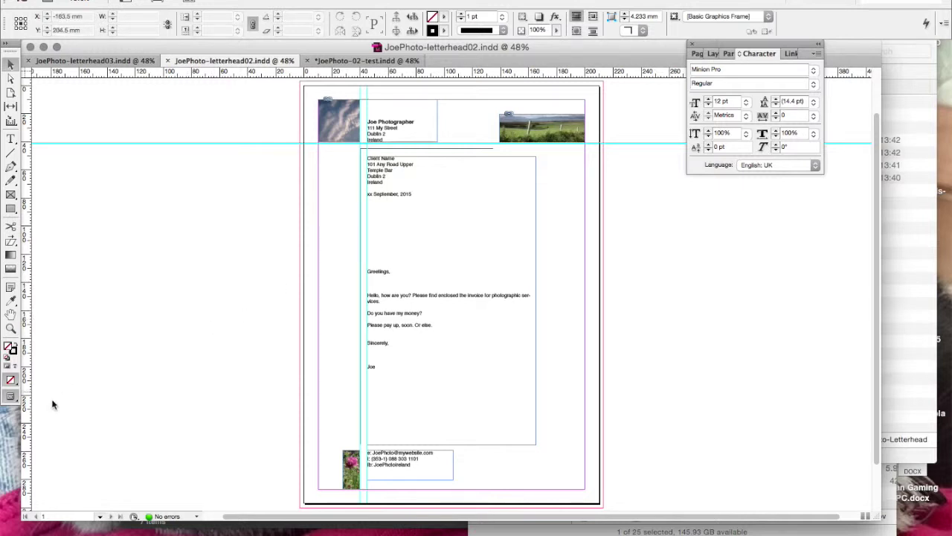
click(16, 400)
click(50, 410)
key(w)
key(w)
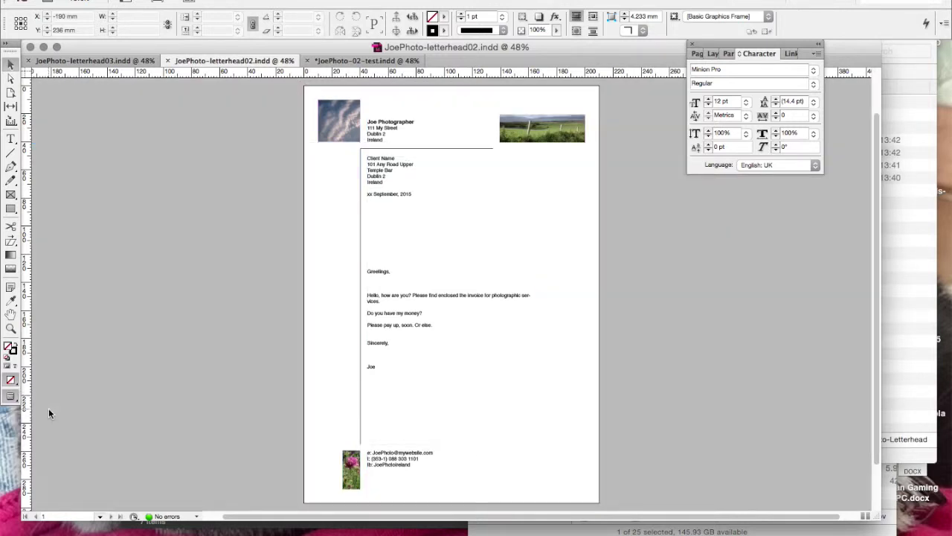
key(w)
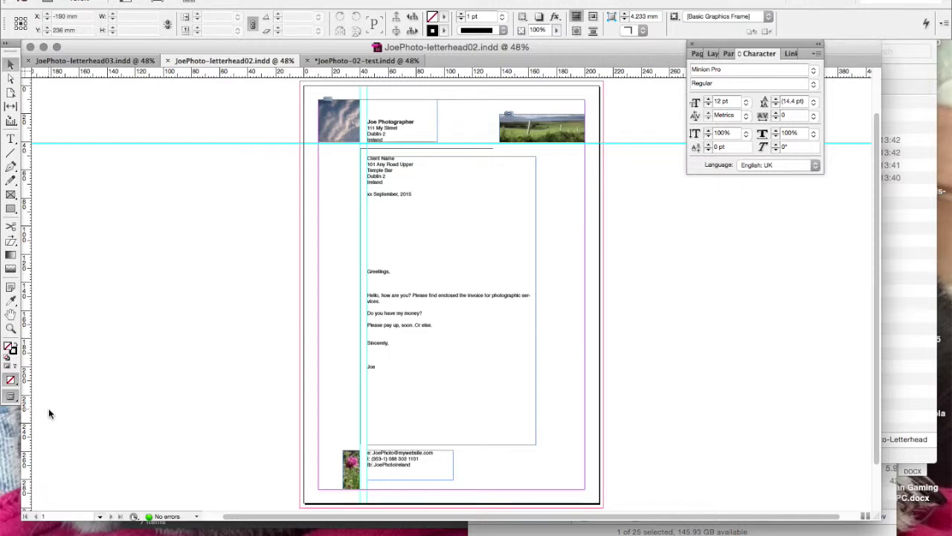
Step: Select the horizontal guide under the header photos and add another horizontal guide above the page at about Y -26.3 mm
click(234, 142)
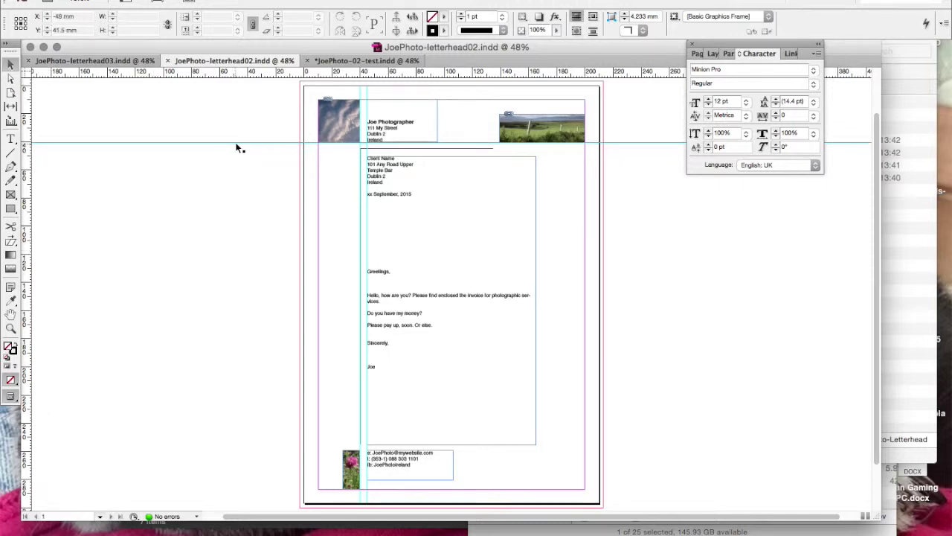
mouse_move(260, 73)
mouse_down()
mouse_move(253, 143)
mouse_move(249, 67)
mouse_move(248, 76)
mouse_up()
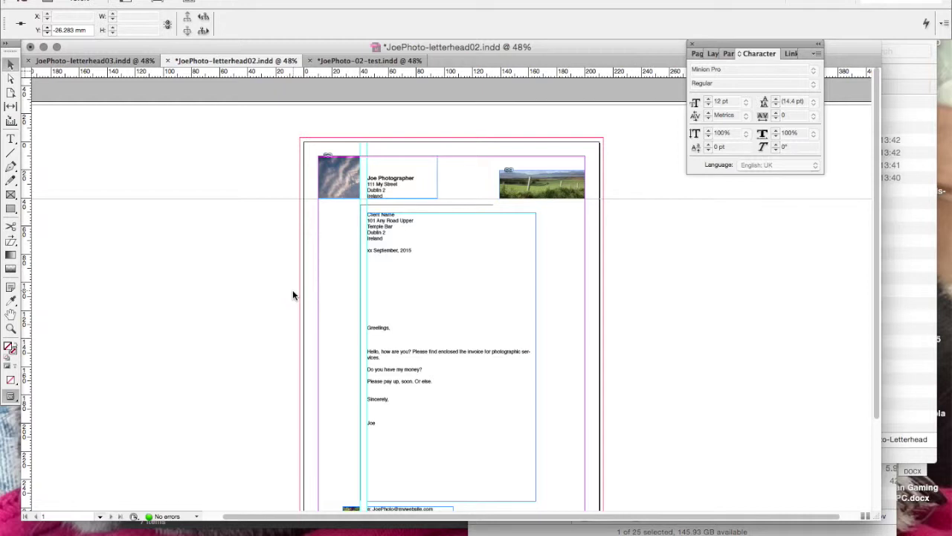
scroll(293, 290, down, 2)
scroll(292, 295, down, 4)
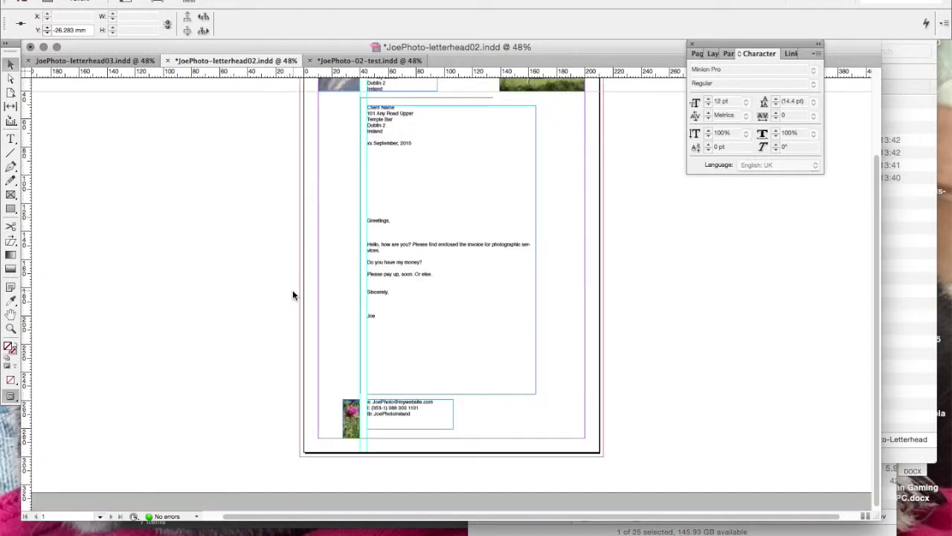
scroll(293, 295, up, 4)
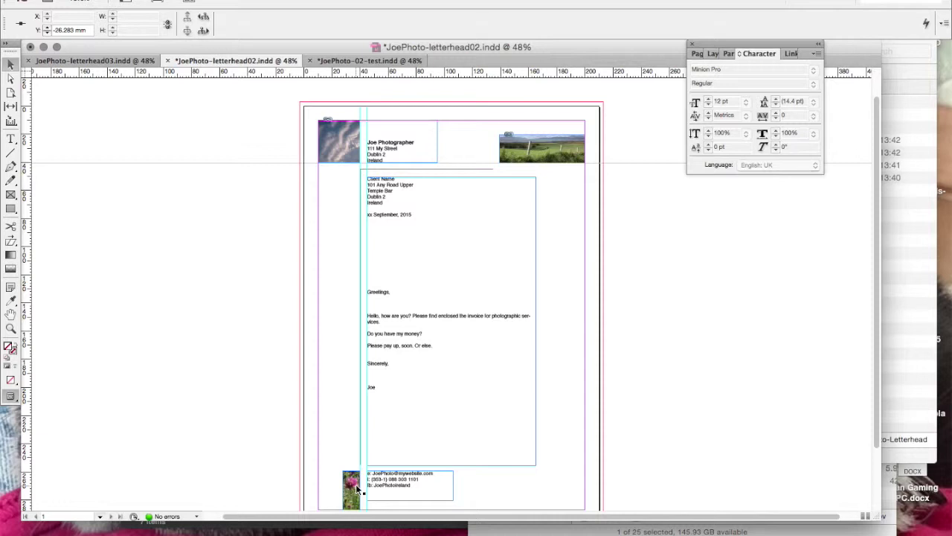
Step: Select the letterhead's text frames to examine how they line up with the guides, and clear the selection
click(394, 485)
click(393, 330)
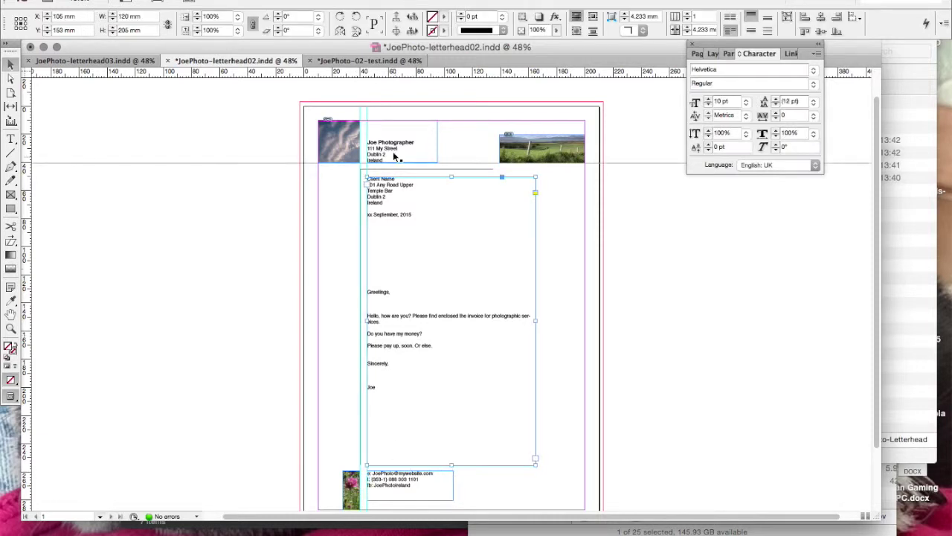
click(394, 154)
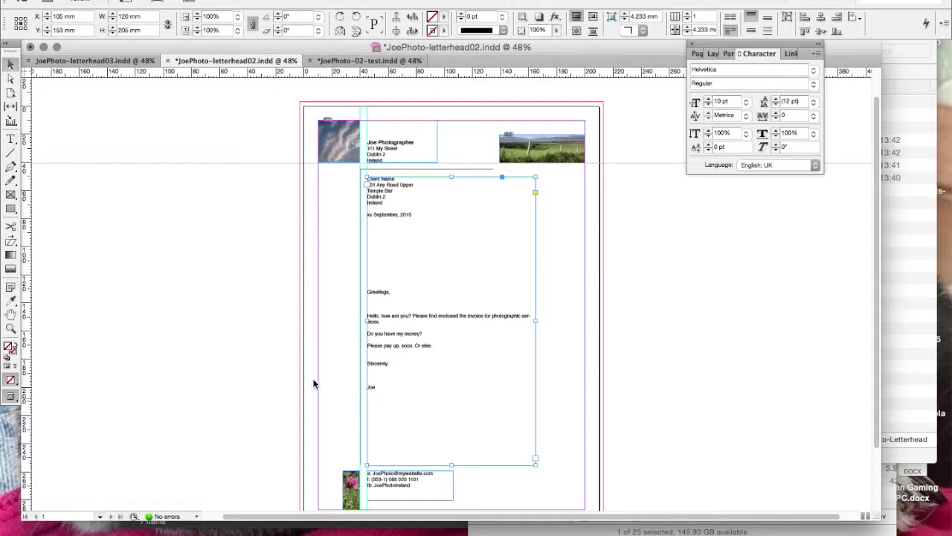
click(229, 330)
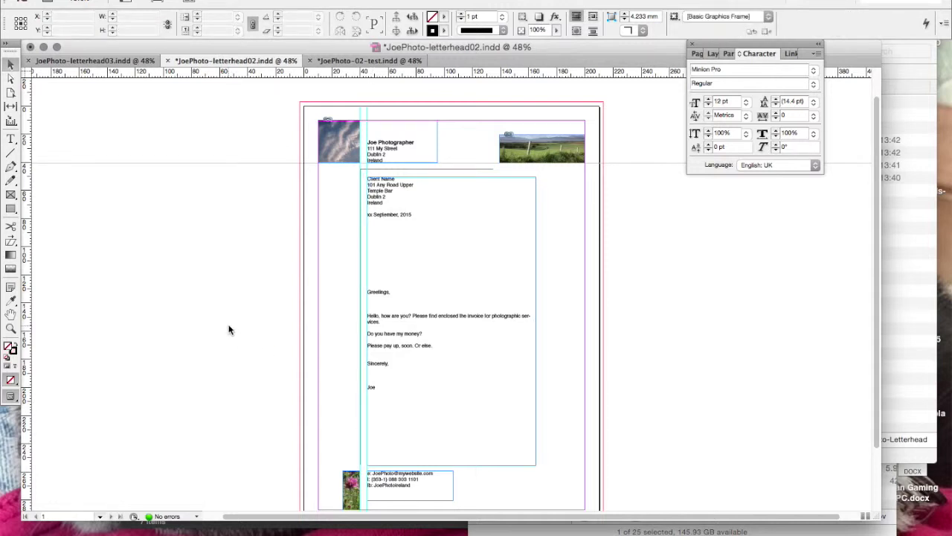
Step: Switch to Preview view and nudge the photographer's address frame right to X 91.25 mm, leaving nothing selected
key(w)
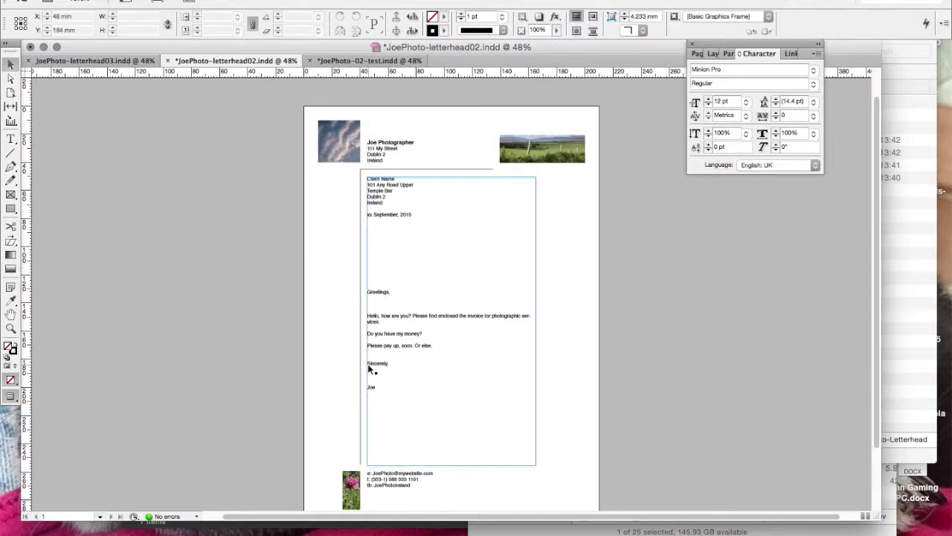
click(390, 156)
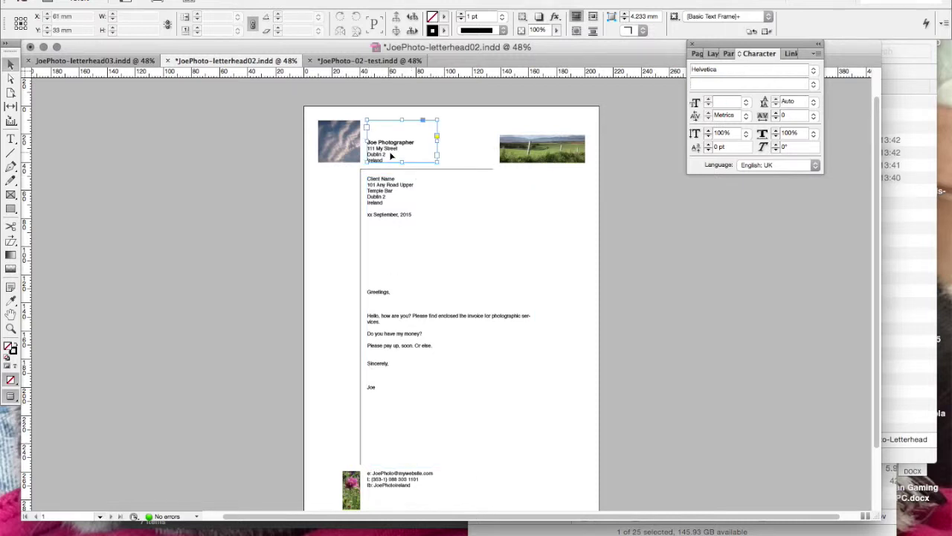
key(shift+Right)
key(shift+Right)
key(shift+Right)
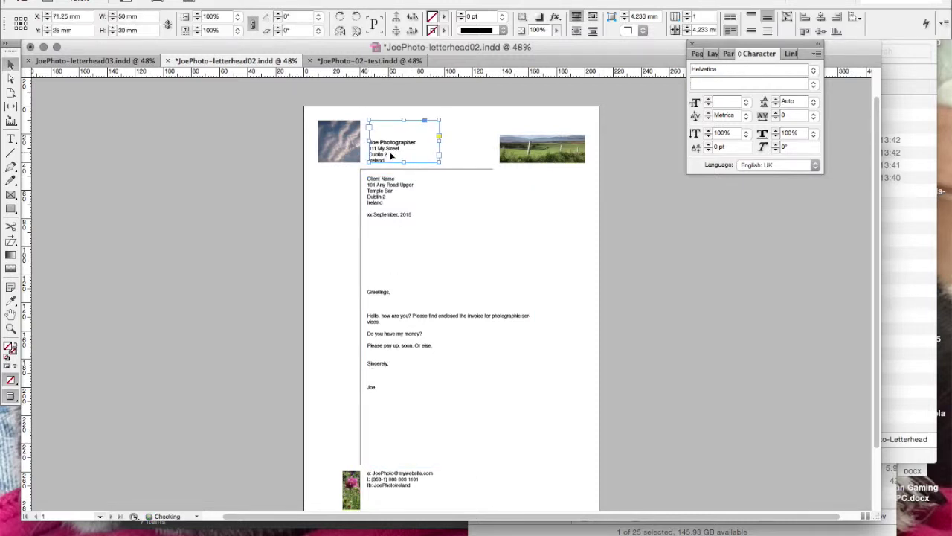
key(shift+Right)
key(shift+Right)
key(shift+Right)
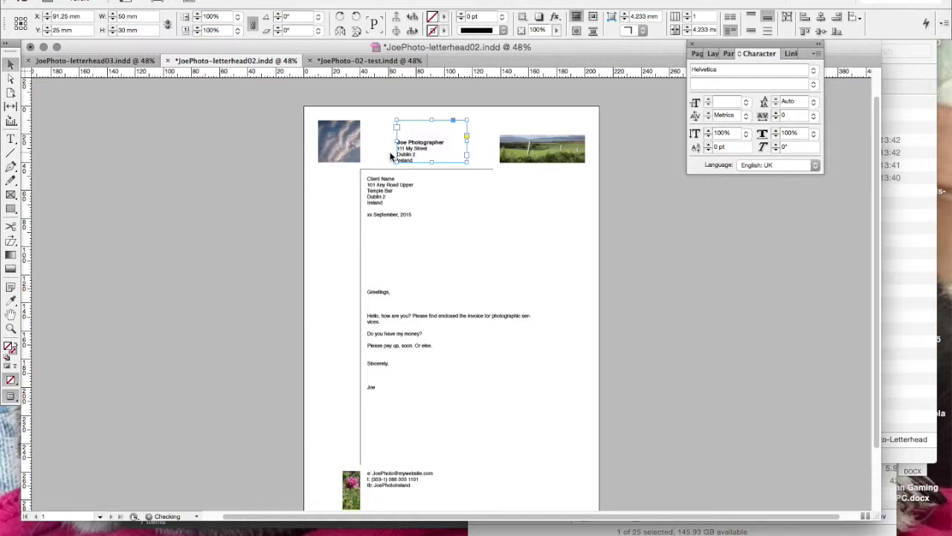
click(152, 261)
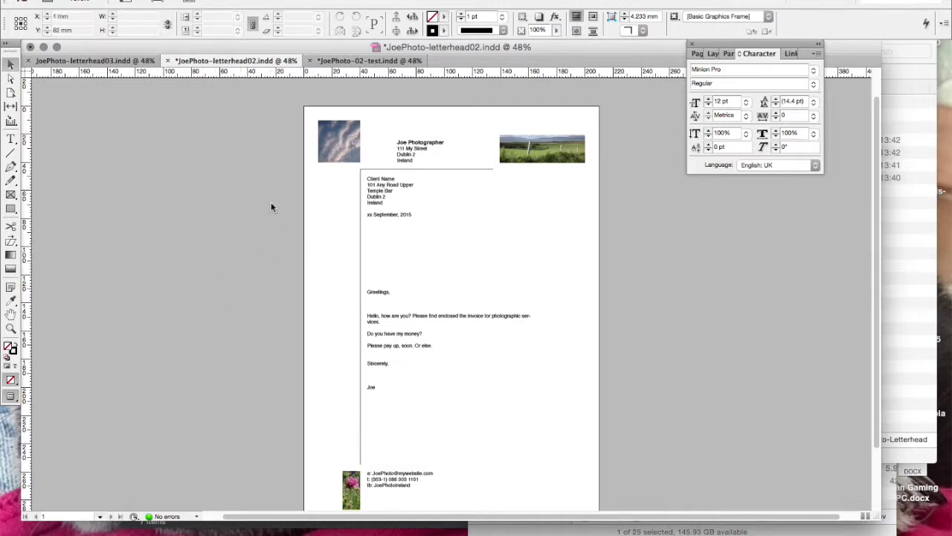
Step: Switch to JoePhoto-02-test.indd and select its text frames and empty graphic frame to compare the frame types
click(344, 65)
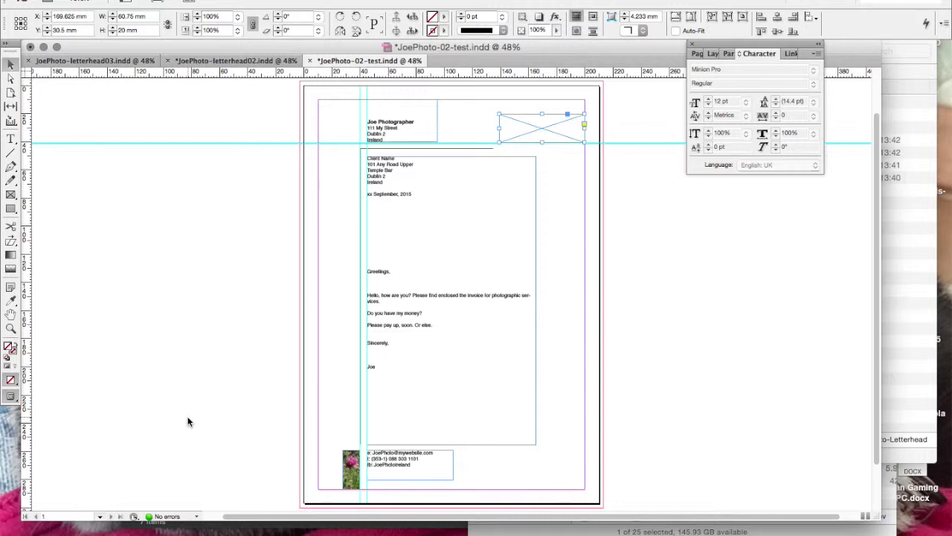
click(466, 207)
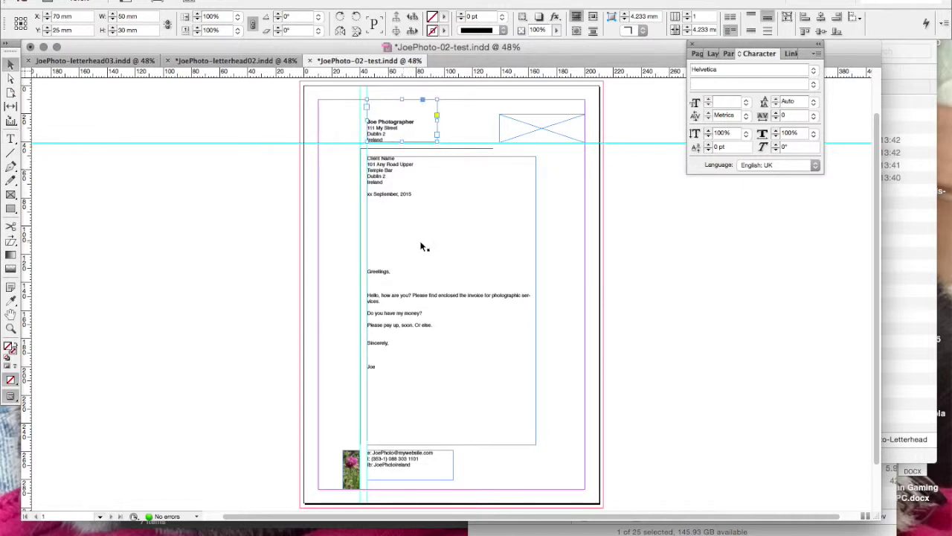
click(537, 137)
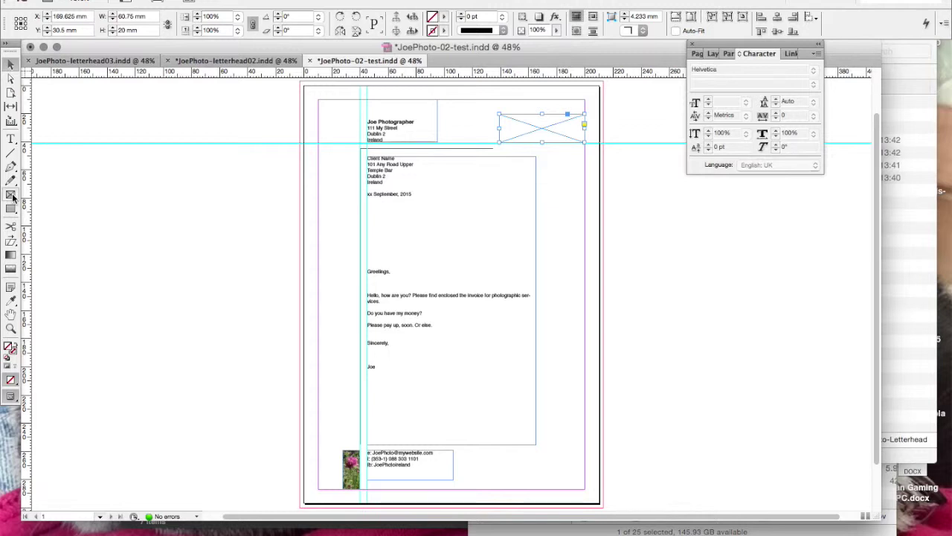
key(v)
click(459, 247)
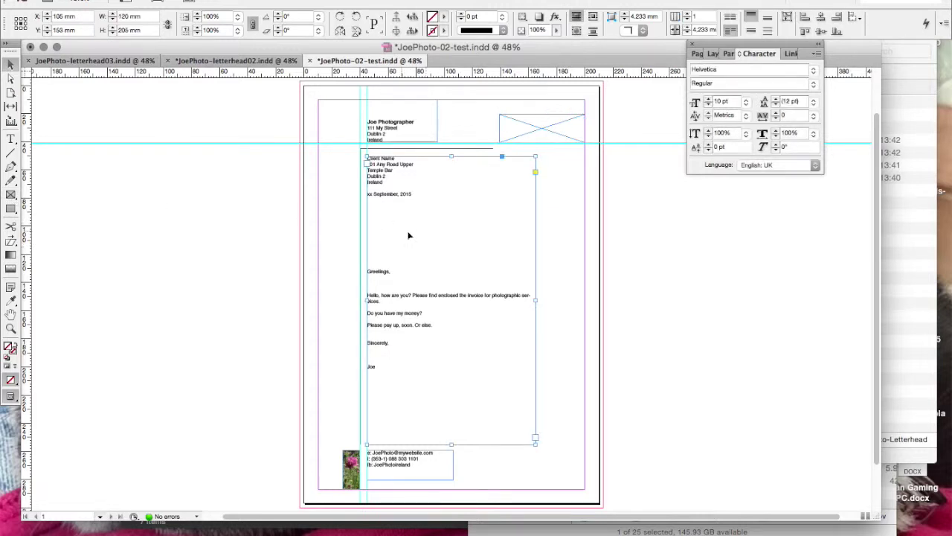
click(543, 125)
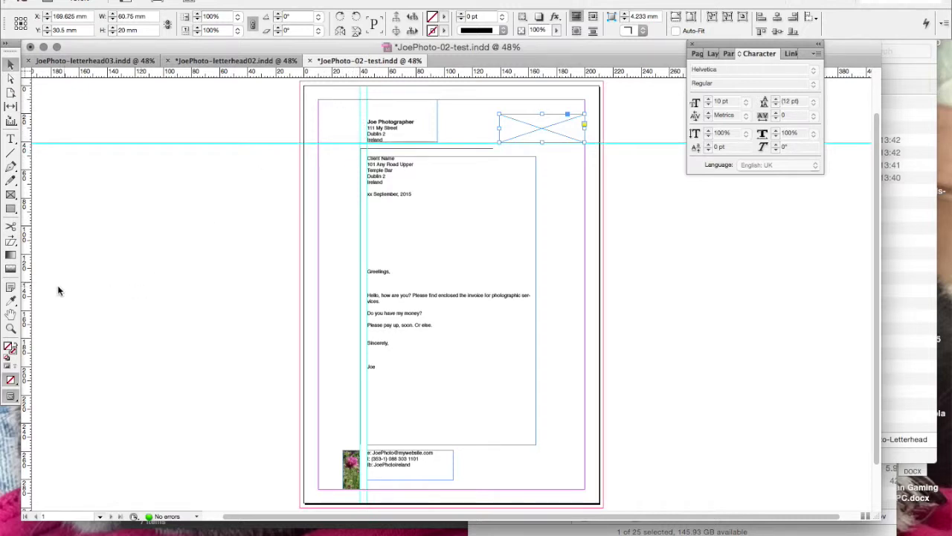
Step: Draw a rectangular graphic frame about 30 × 30.5 mm from the upper-left margin corner to the guide intersection beside the photographer's address
click(11, 195)
click(11, 328)
drag(421, 231, 289, 83)
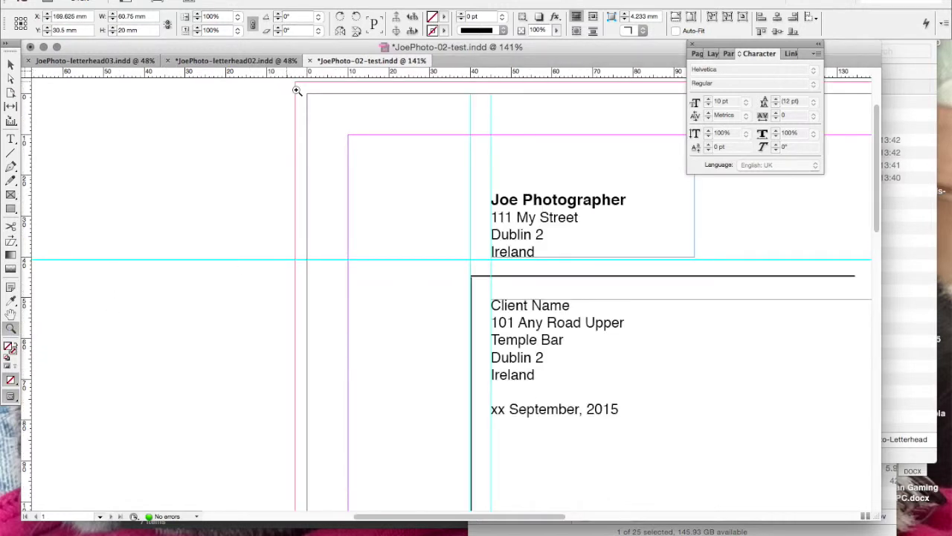
click(11, 194)
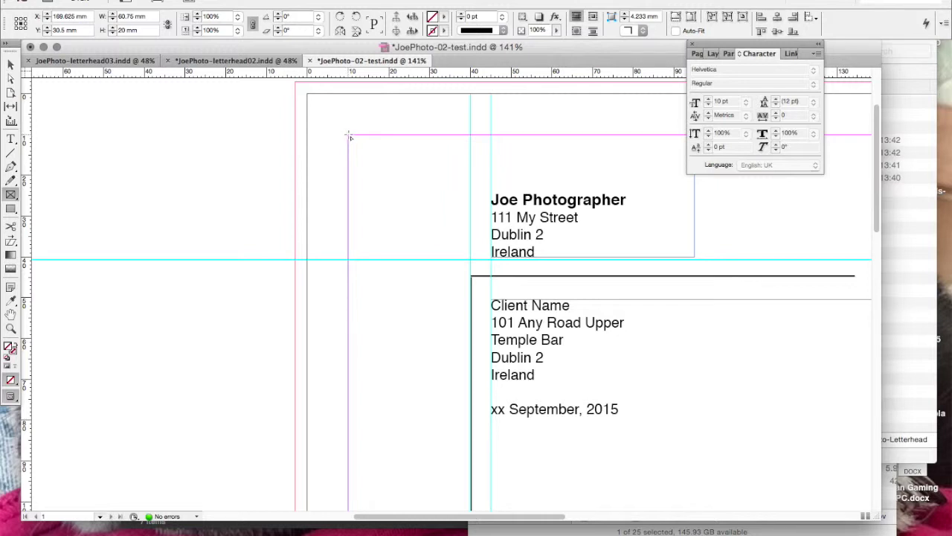
drag(349, 136, 470, 260)
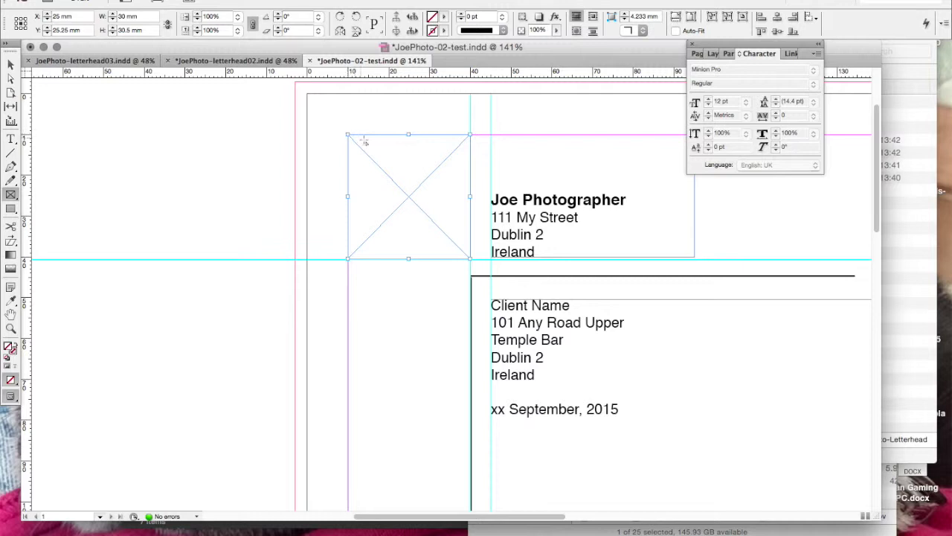
key(v)
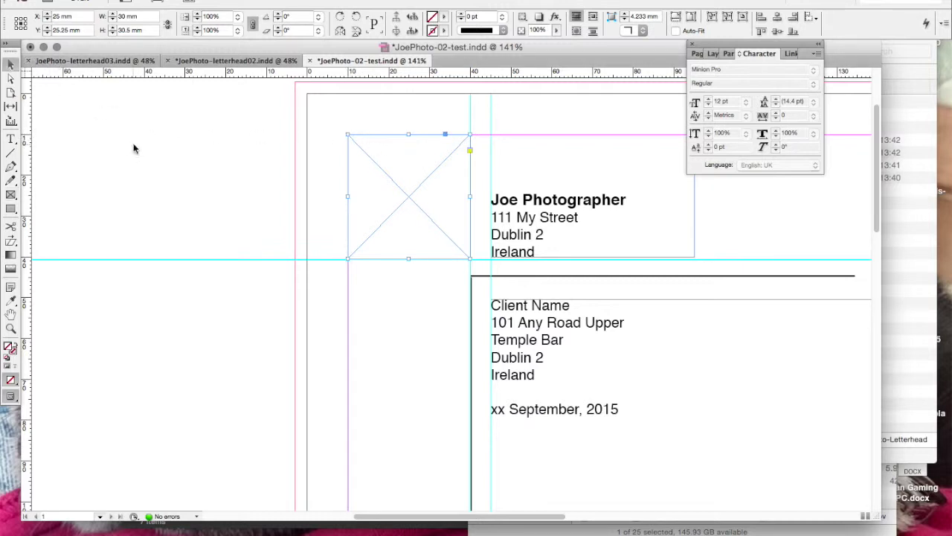
click(136, 168)
Step: Place blue-sq.tif from the images folder into the new empty graphic frame beside the photographer's address
click(409, 200)
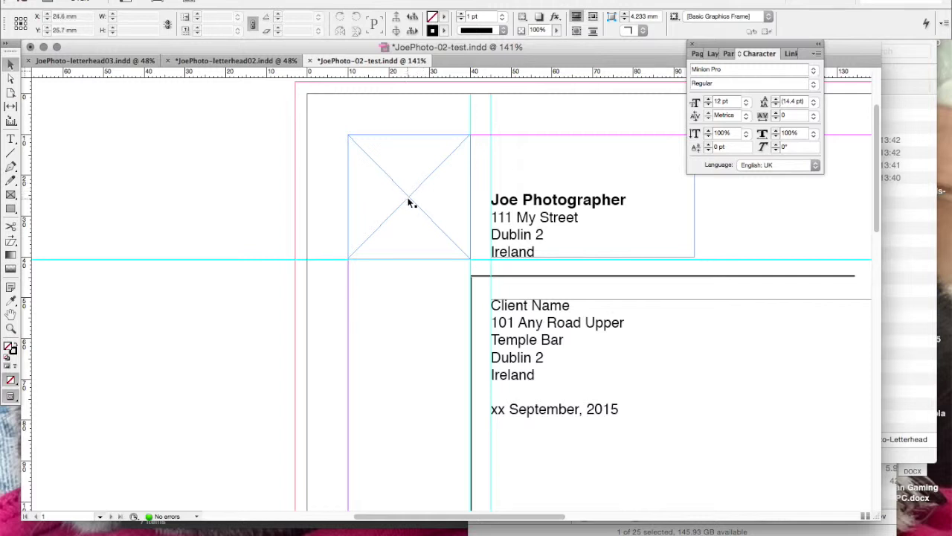
click(409, 202)
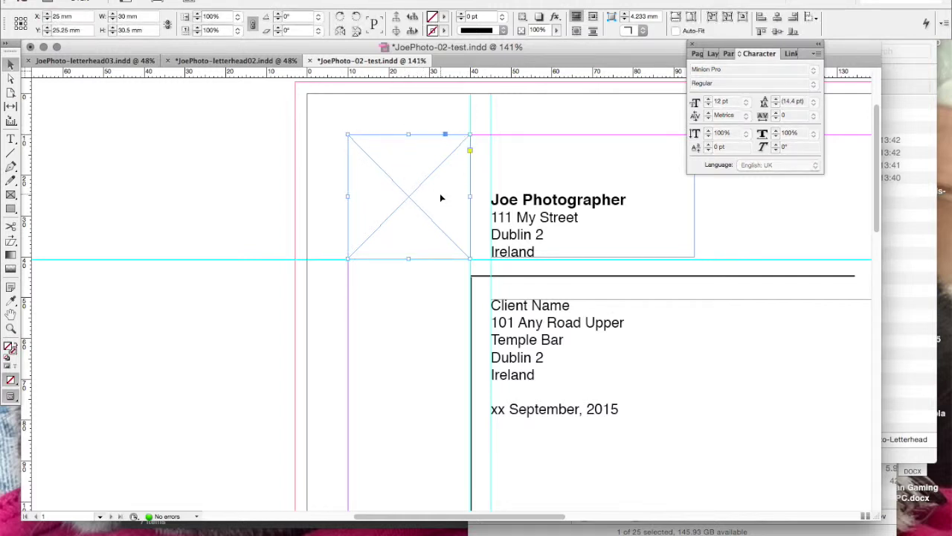
click(104, 0)
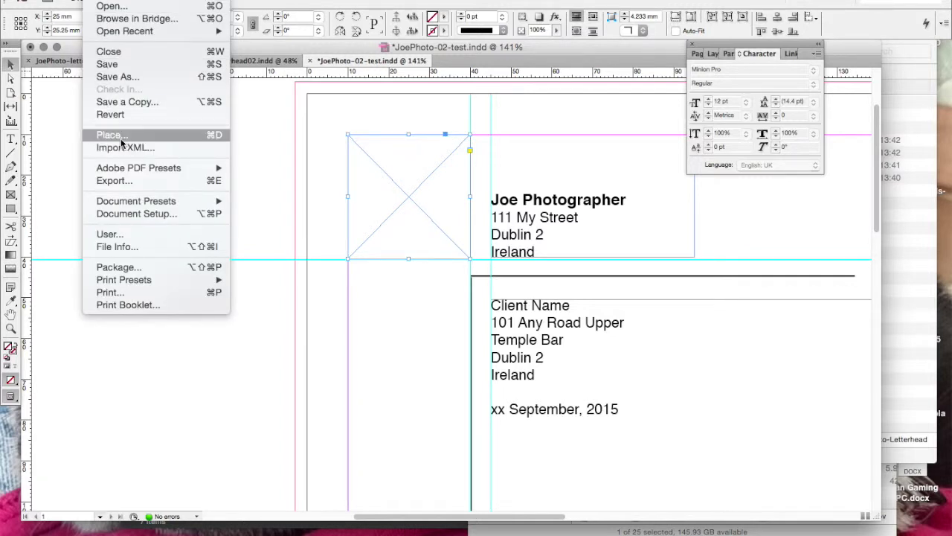
click(201, 133)
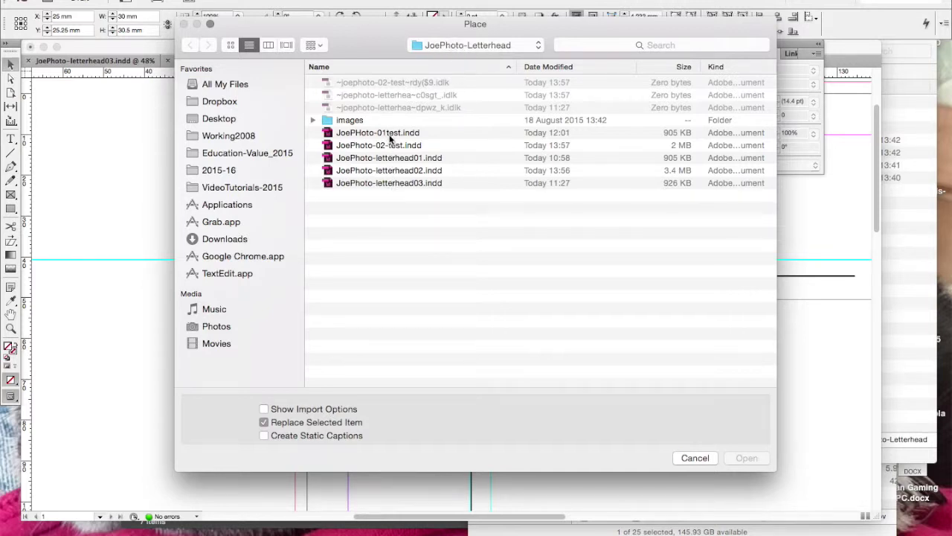
click(347, 122)
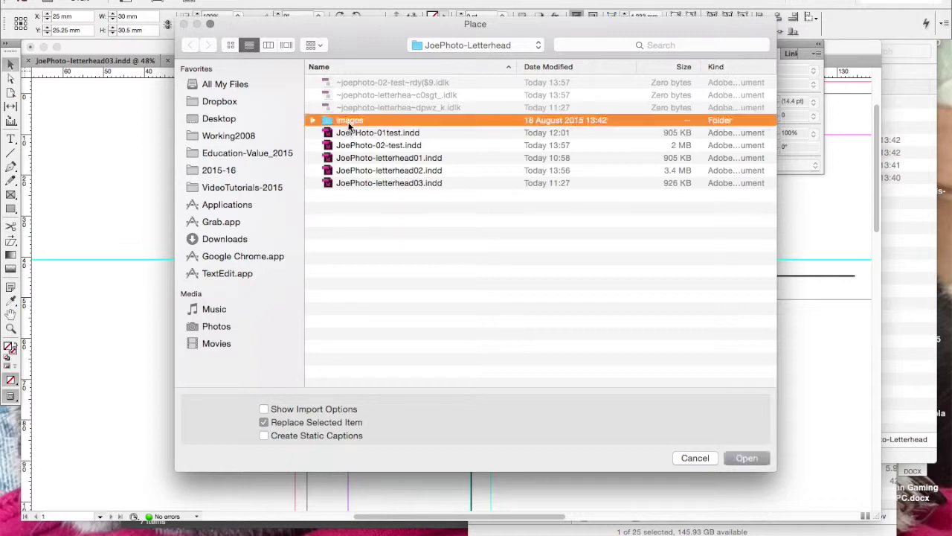
click(312, 120)
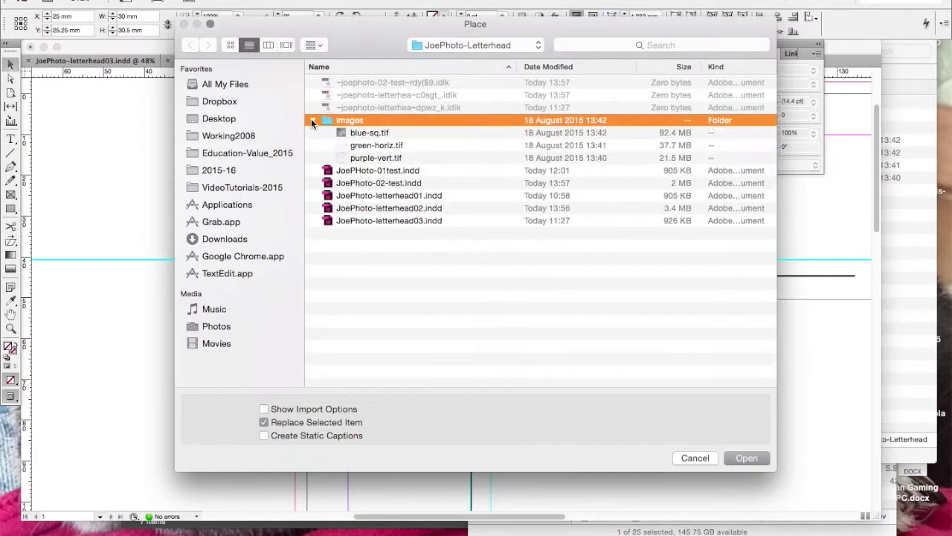
click(362, 131)
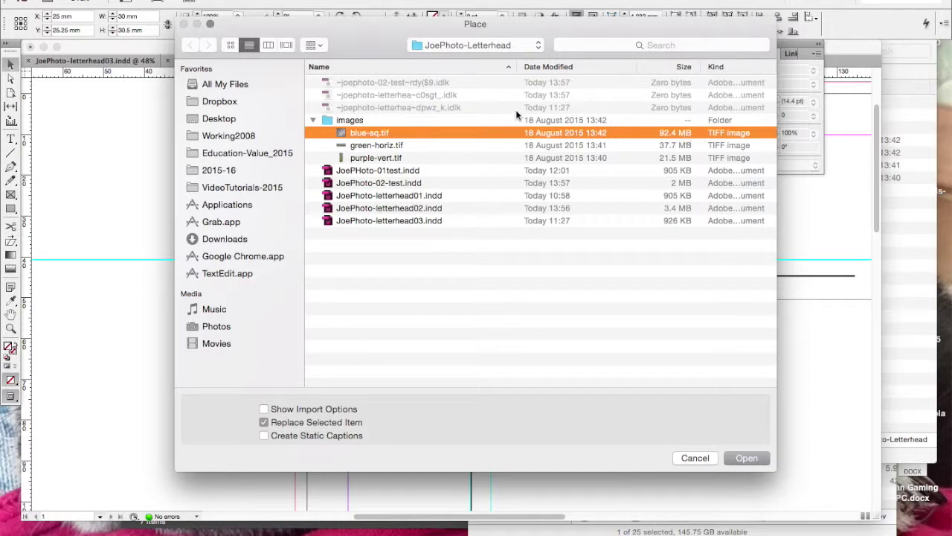
double_click(362, 131)
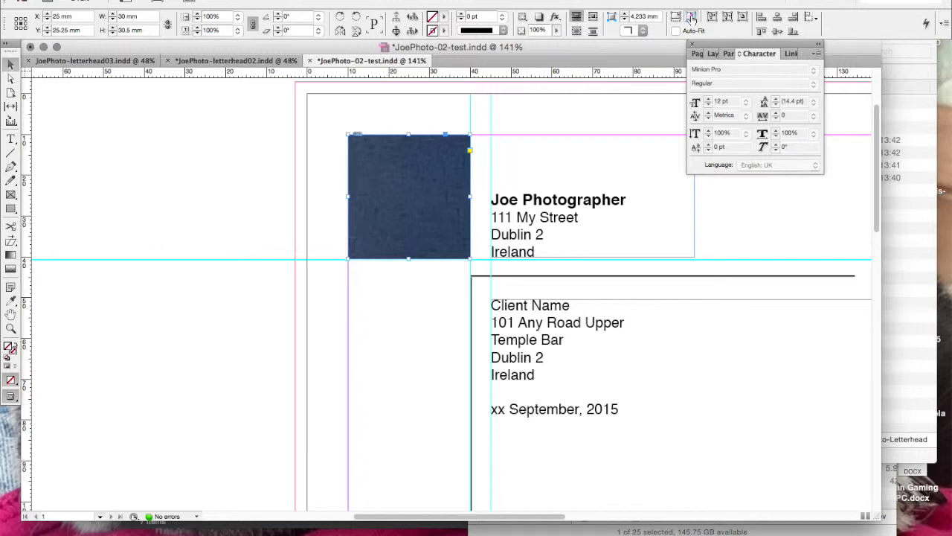
Step: Fit the blue-sq.tif image proportionally inside its graphic frame beside the photographer's address
click(691, 16)
mouse_move(382, 212)
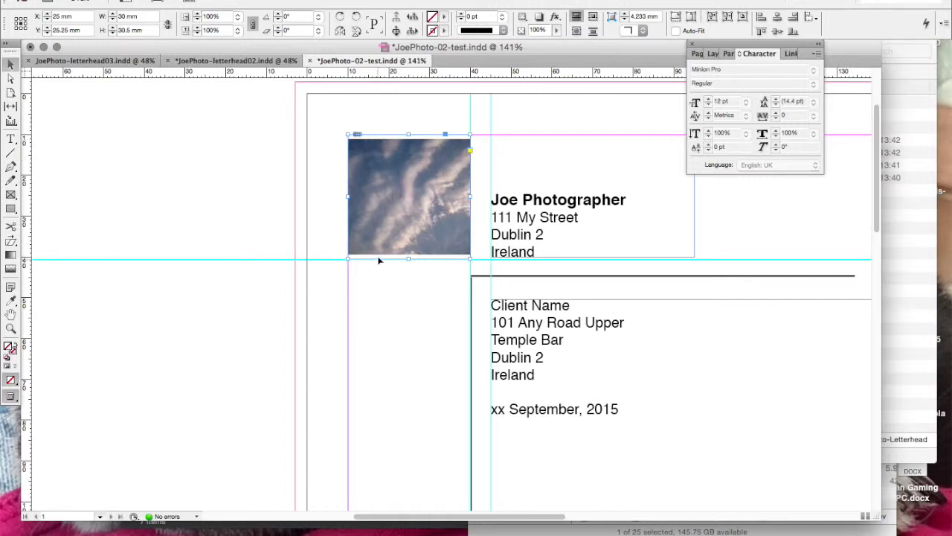
Step: Shift the blue-sq.tif image up and to the left within its frame, and compare selecting the frame with selecting its content
double_click(386, 156)
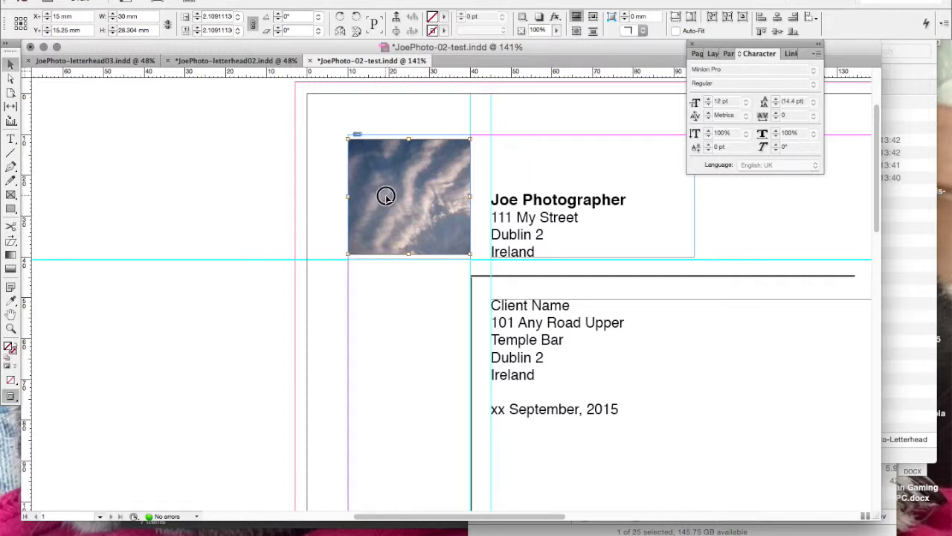
drag(385, 196, 368, 172)
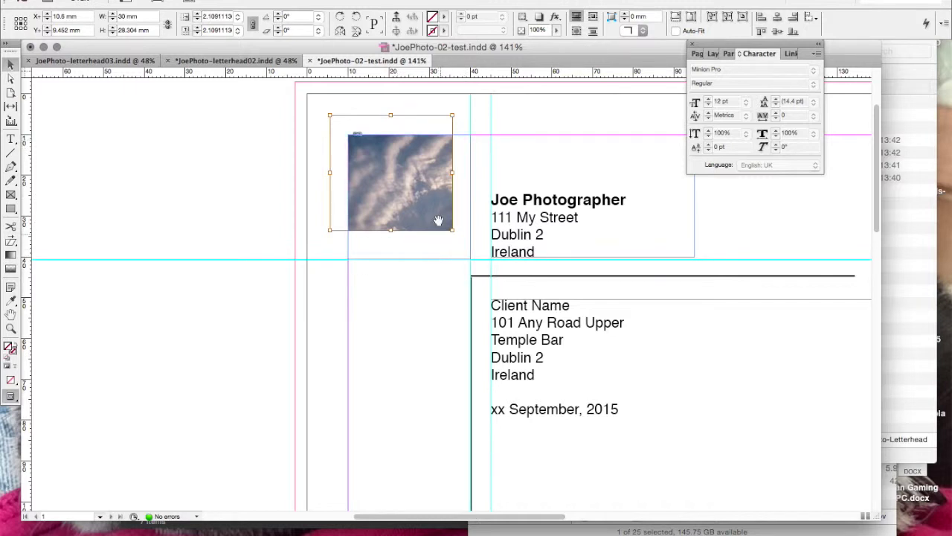
drag(415, 193, 353, 177)
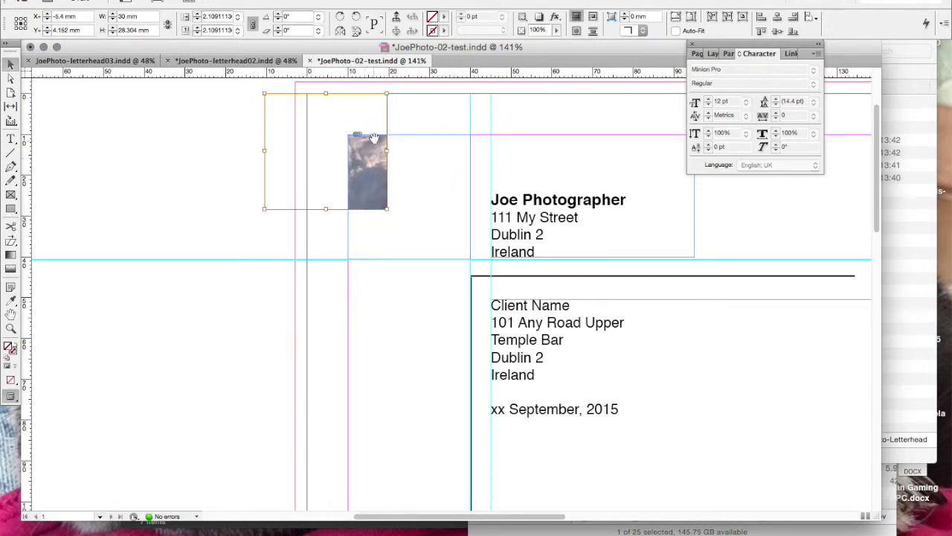
click(123, 288)
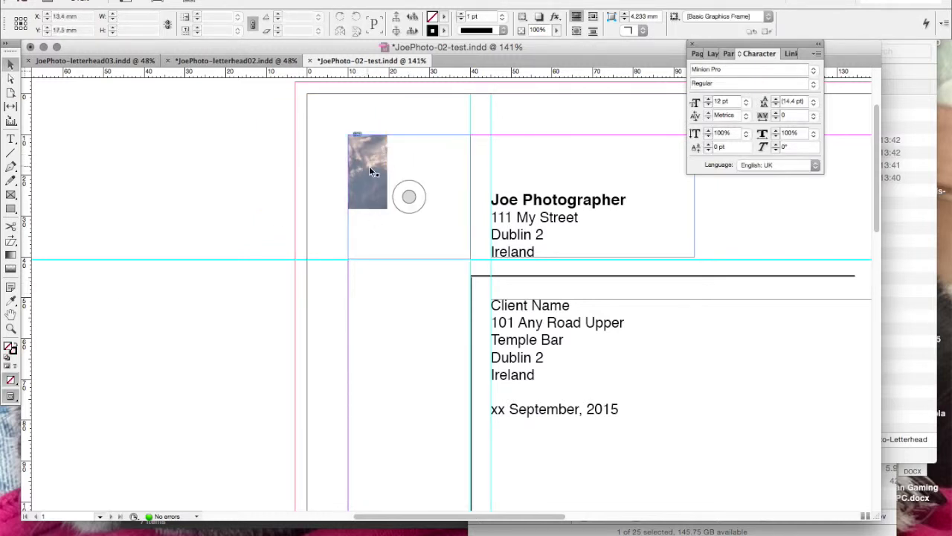
click(406, 134)
click(366, 177)
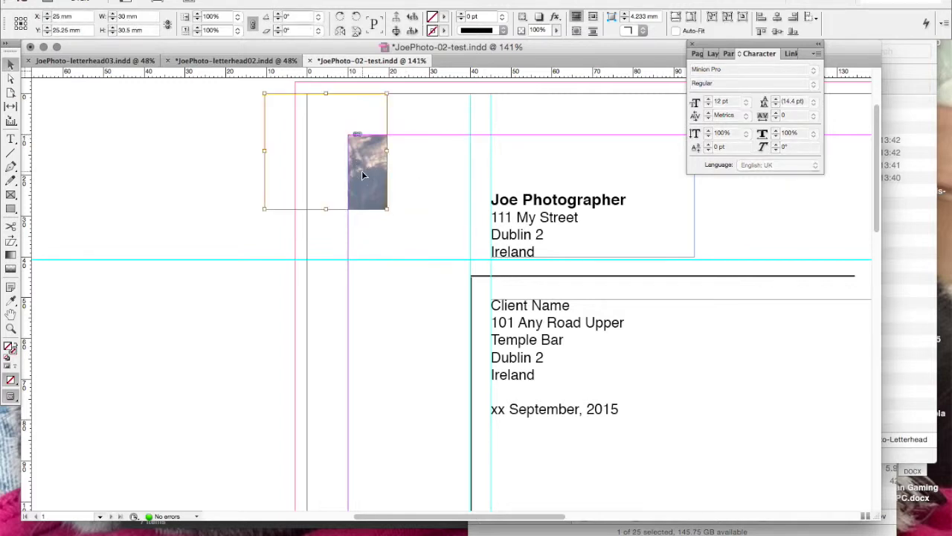
Step: Move the blue-sq.tif image back over its frame and enlarge it to about 34.4 × 32.5 mm to cover the frame, leaving nothing selected
drag(366, 176, 446, 217)
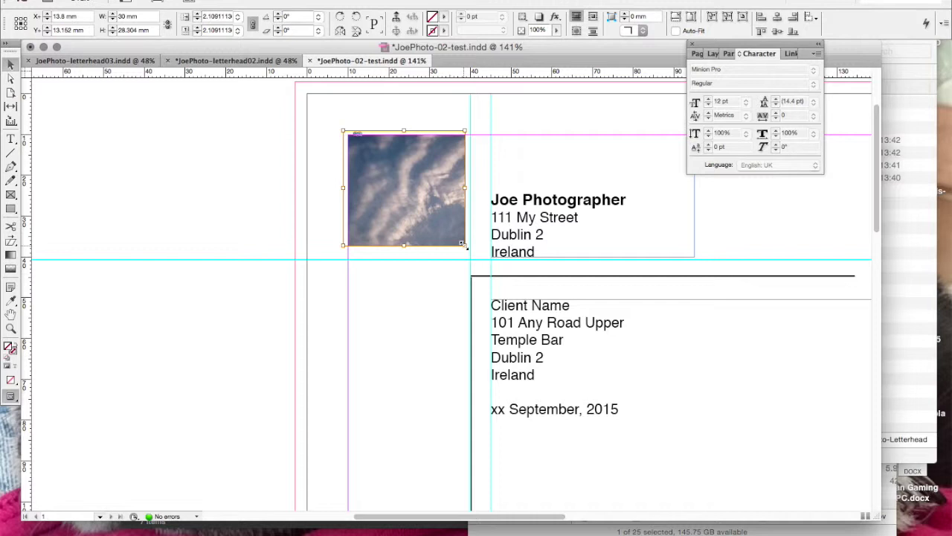
drag(463, 244, 479, 263)
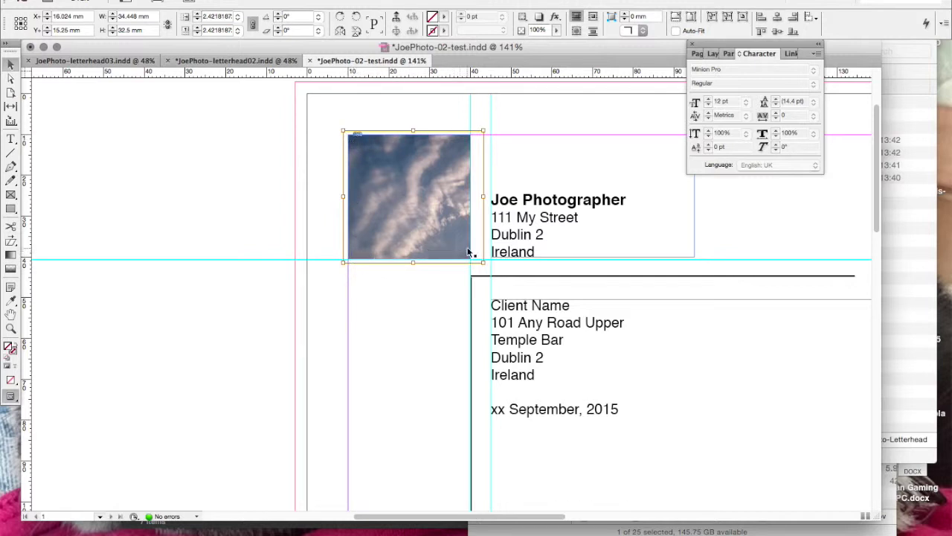
click(229, 151)
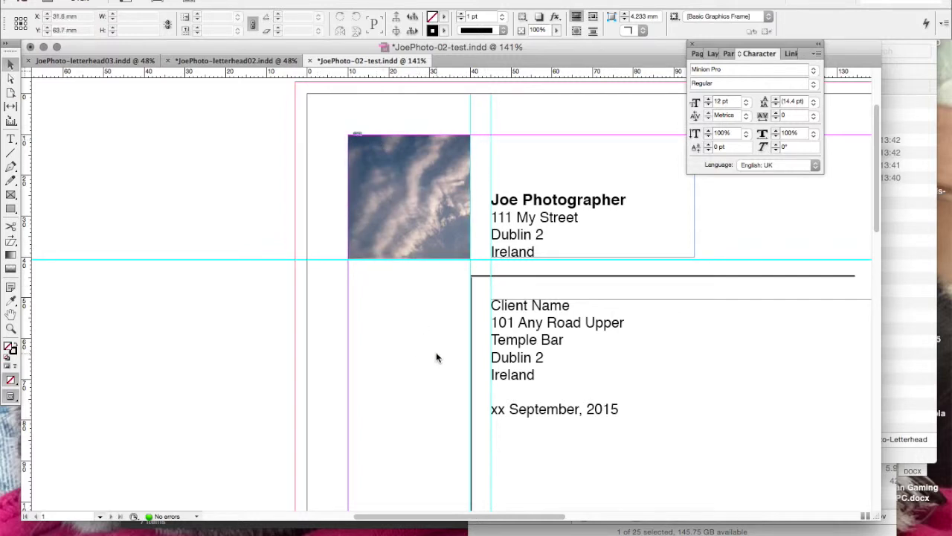
Step: Place green-horiz.tif from the images folder into the empty 60.75 × 20 mm graphic frame against the page's right margin
scroll(436, 357, right, 4)
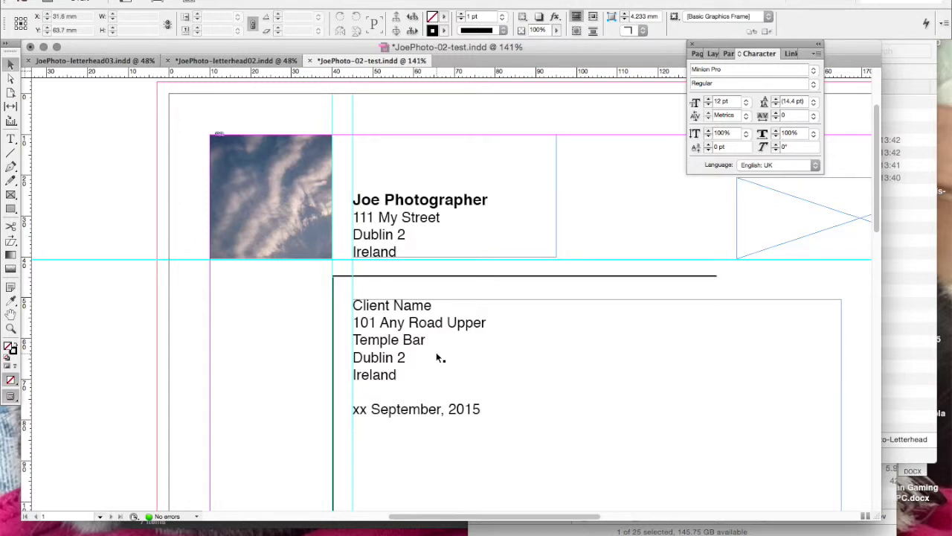
scroll(436, 356, right, 6)
click(599, 209)
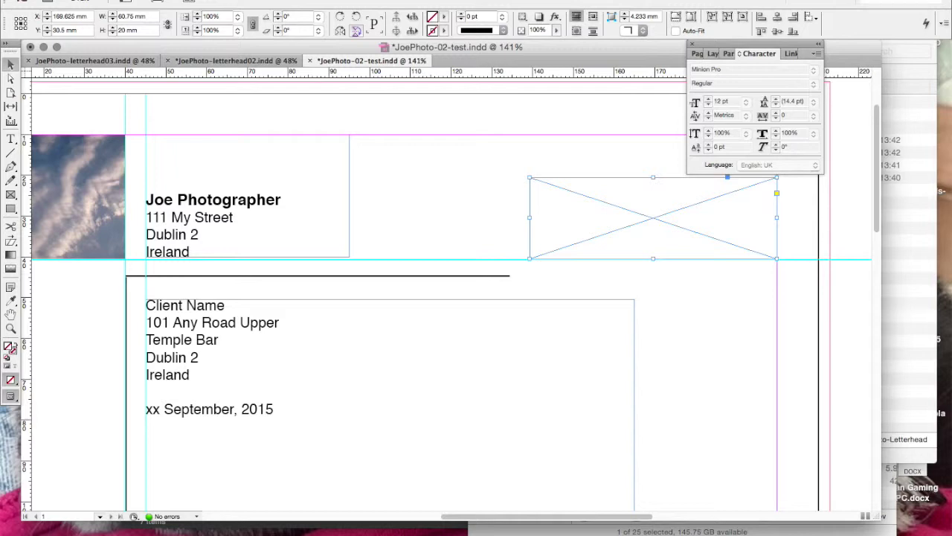
click(97, 0)
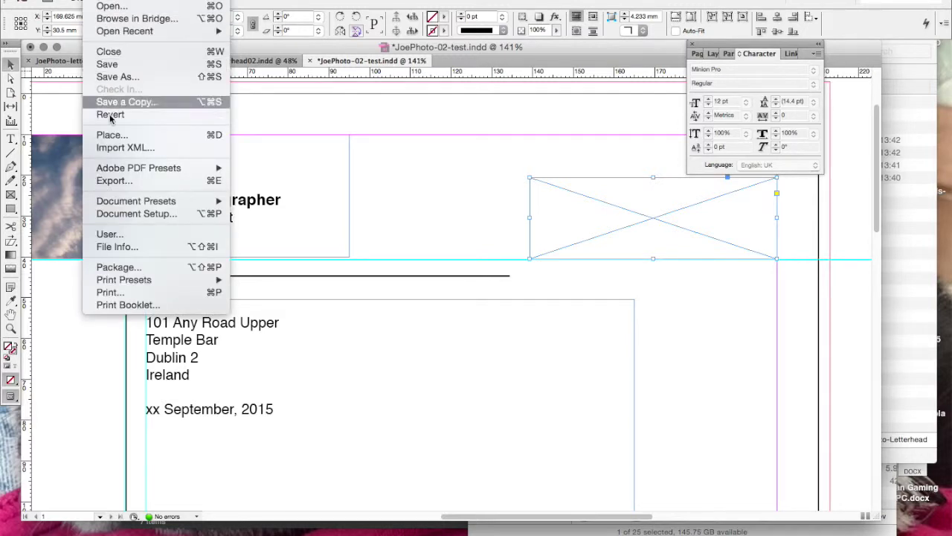
click(116, 139)
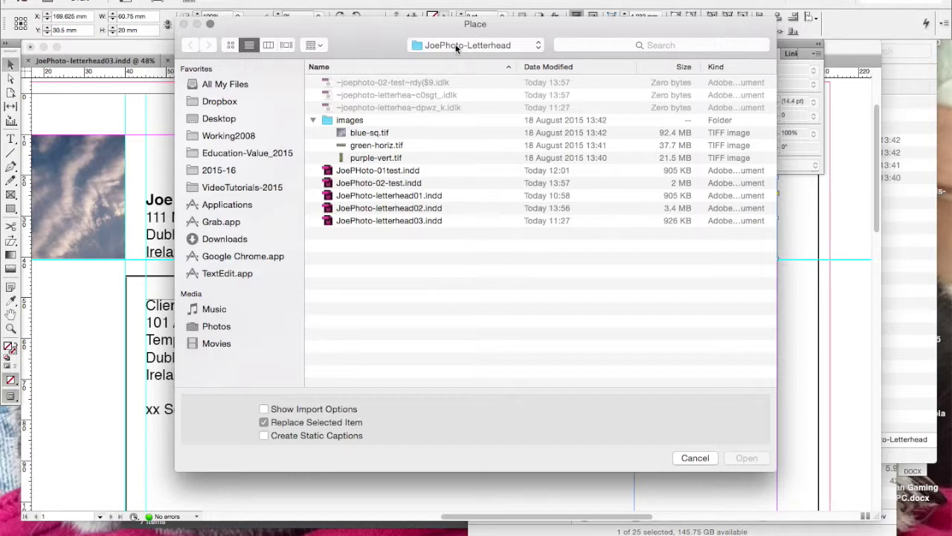
double_click(369, 146)
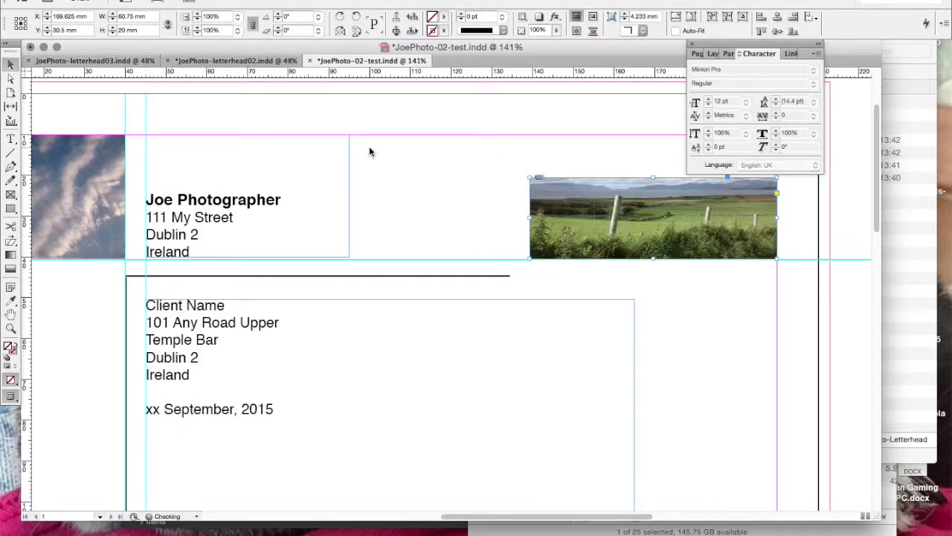
Step: Scale the green-horiz.tif image to about 70.8 × 21.9 mm inside its frame, leaving the frame size alone and nothing selected
double_click(743, 212)
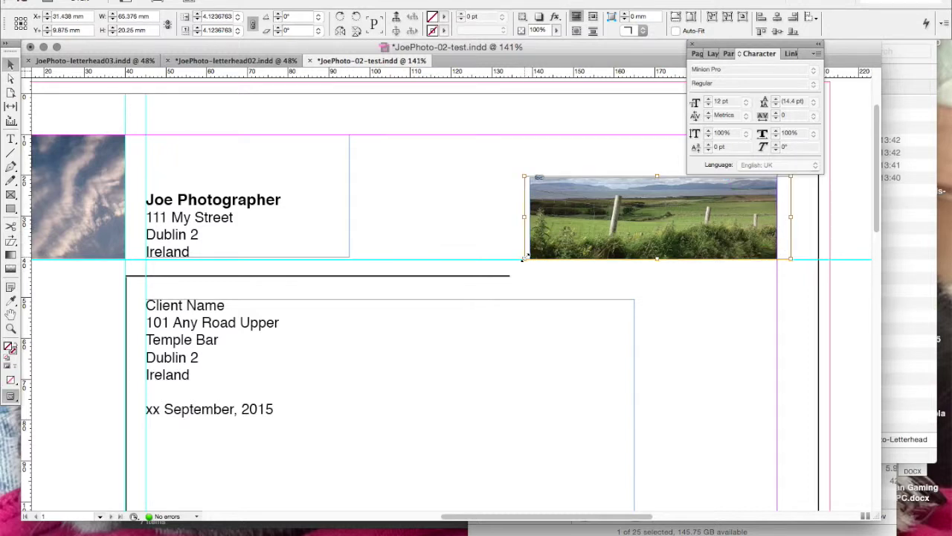
drag(525, 256, 439, 340)
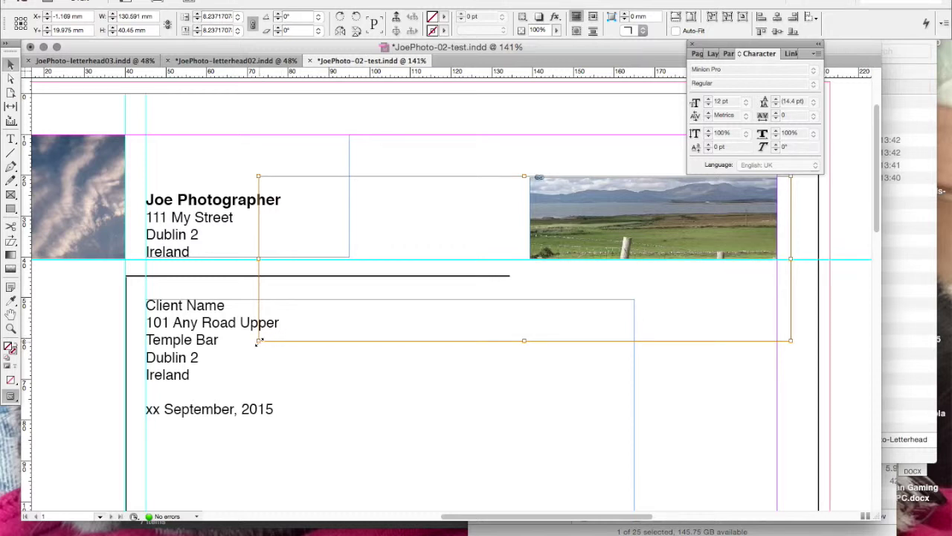
drag(258, 340, 502, 240)
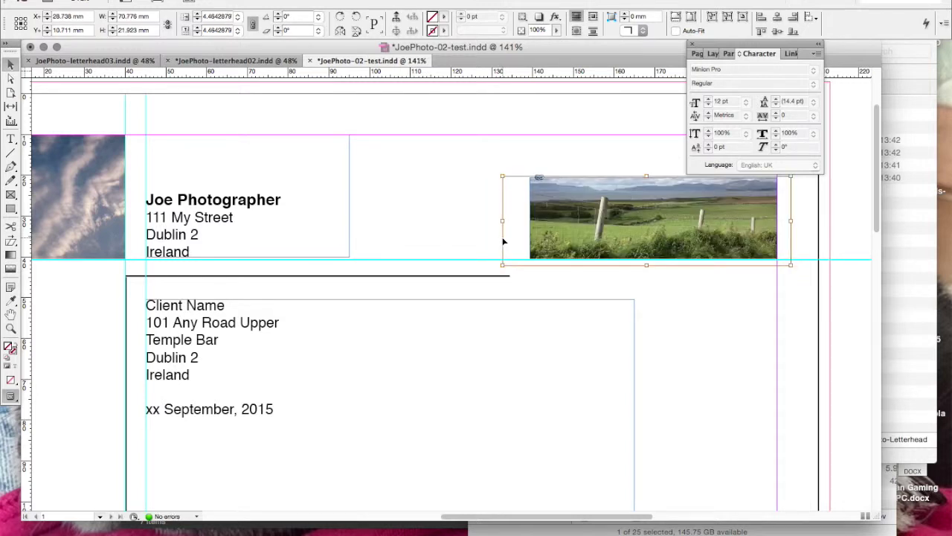
click(594, 156)
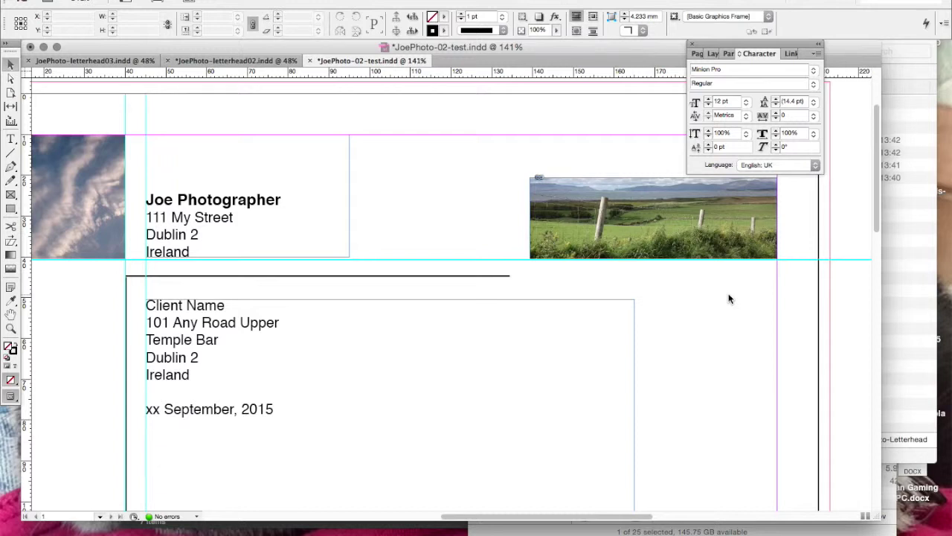
Step: Select the photographer's address frame, select the blue-sq.tif frame beside it, and save the document
scroll(728, 298, left, 5)
scroll(729, 298, right, 2)
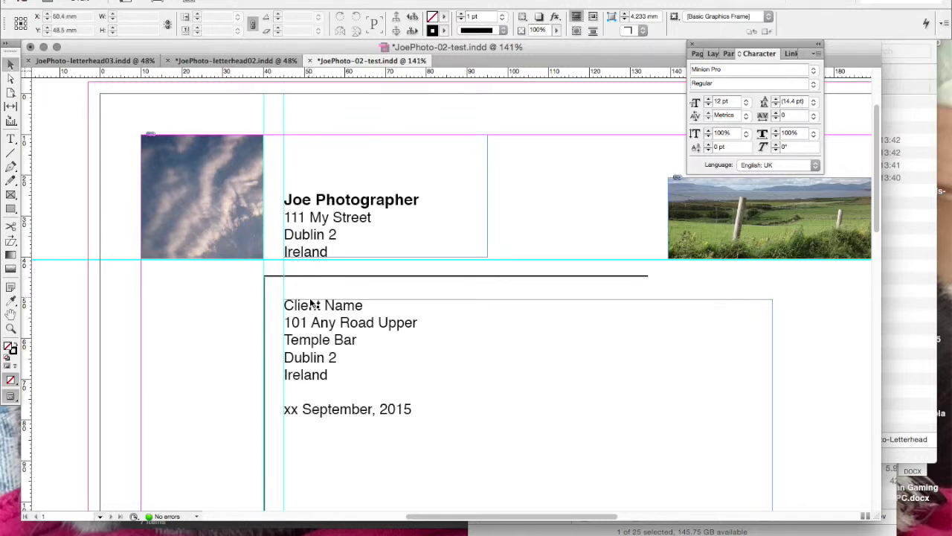
click(432, 235)
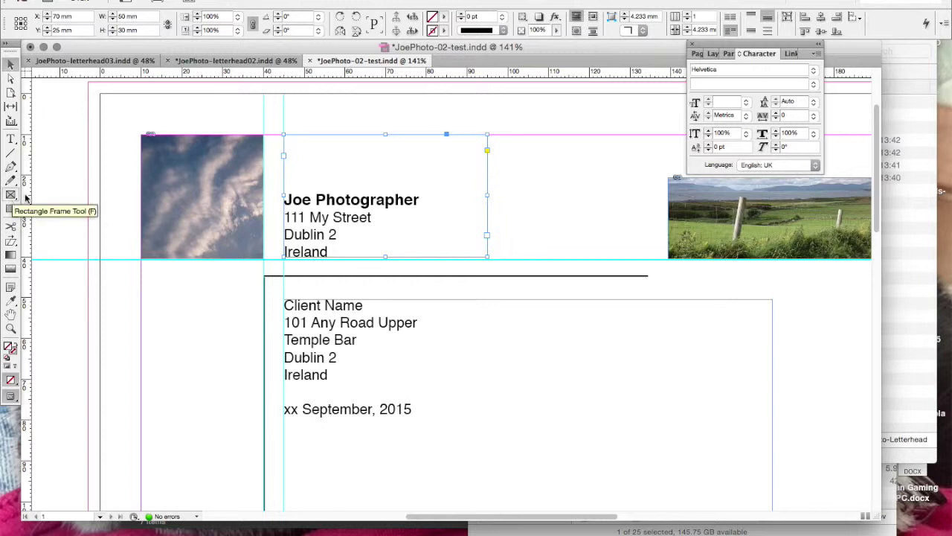
click(160, 184)
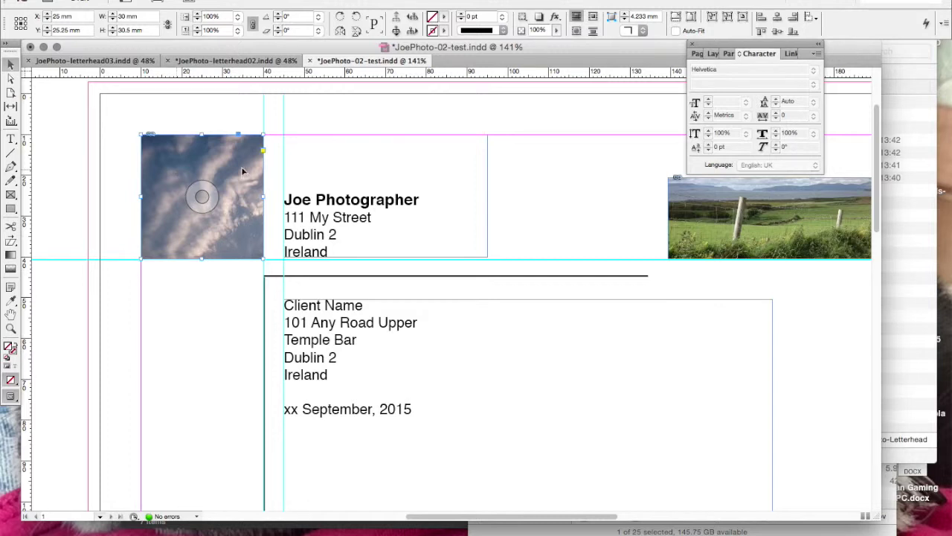
key(super+s)
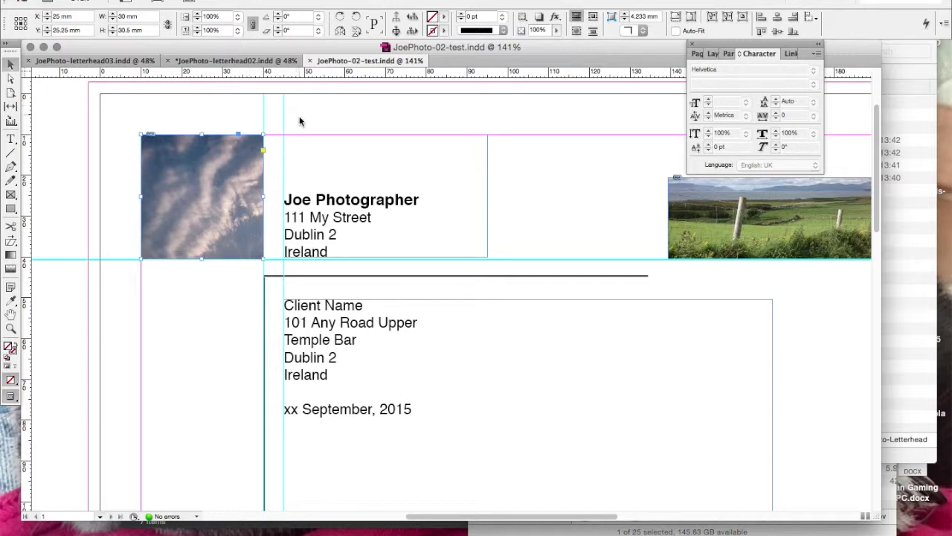